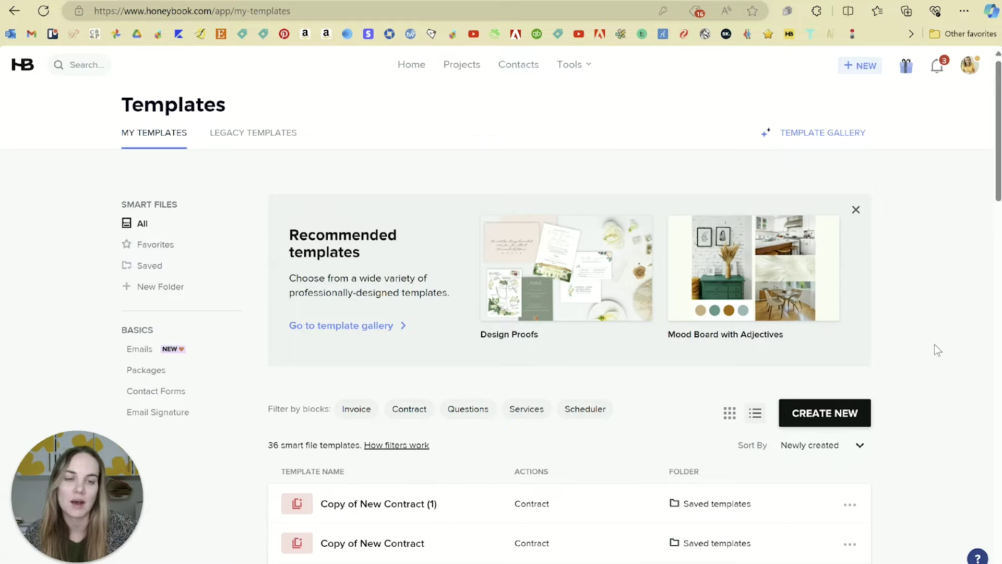
- From My Templates' saved templates, create a new contract template, Copy of New Contract (2)
{"action": "mouse_move", "coordinate": [574, 65]}
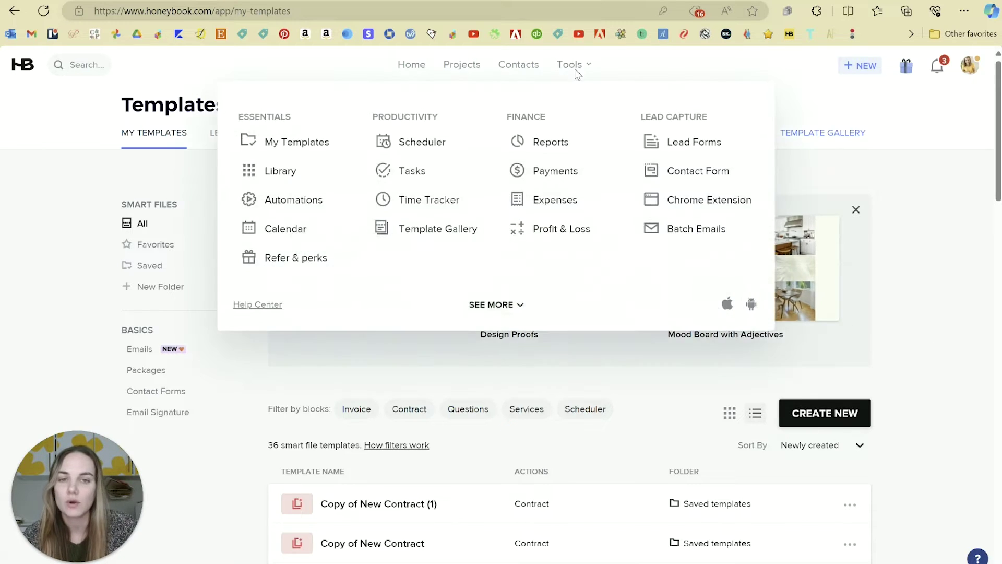
{"action": "left_click", "coordinate": [287, 141]}
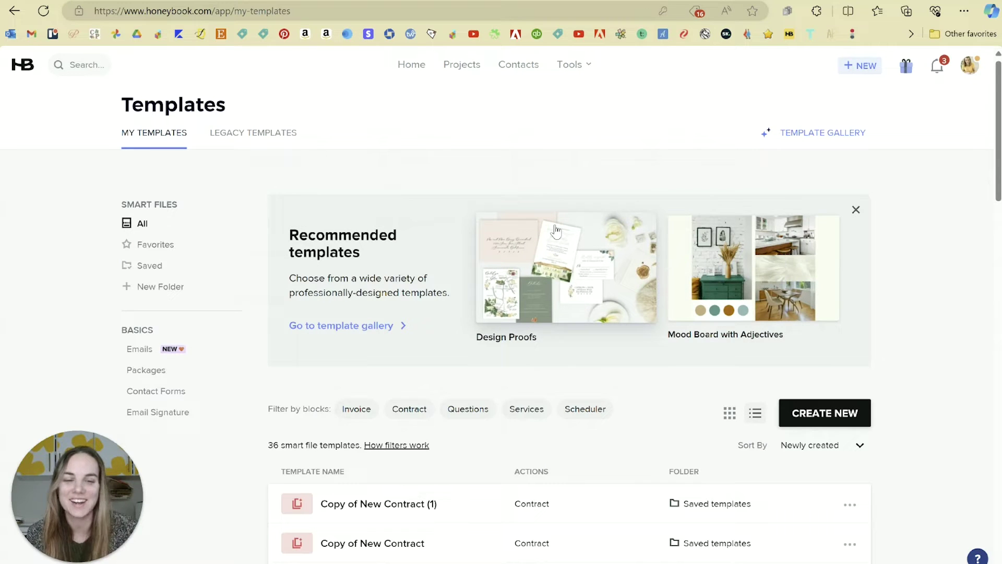
{"action": "left_click", "coordinate": [810, 412]}
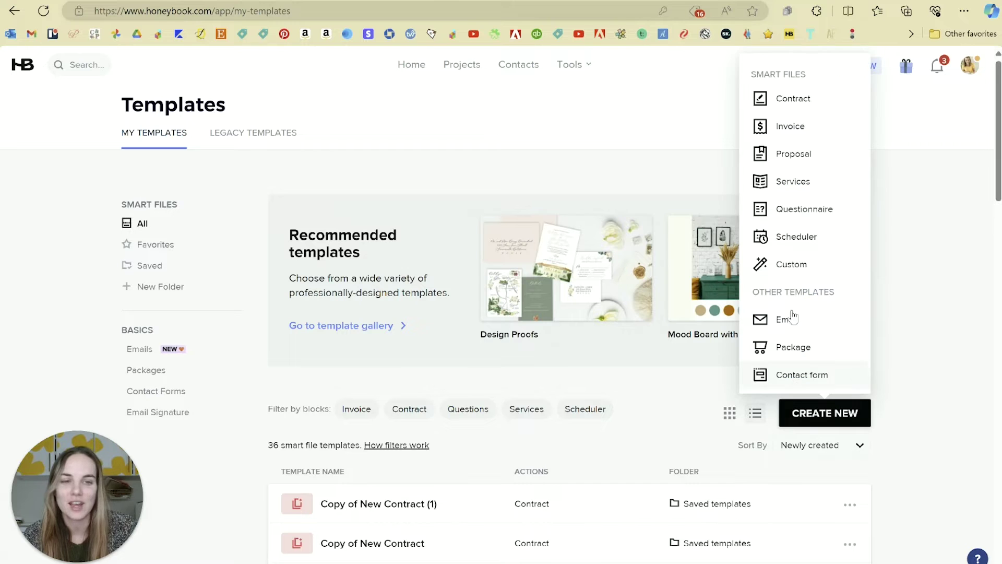
{"action": "left_click", "coordinate": [794, 99]}
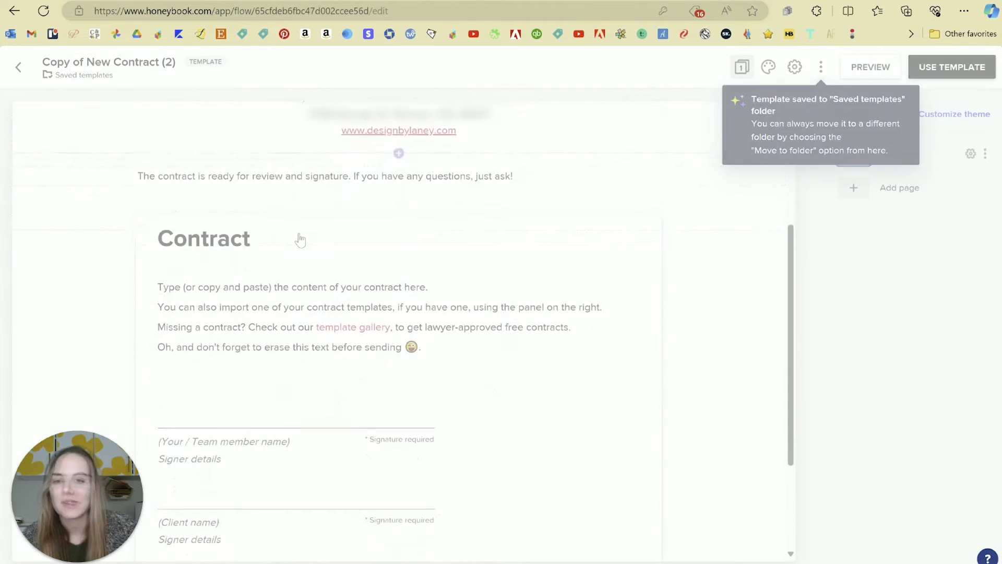
- Follow the 'template gallery' link in the placeholder contract text
{"action": "scroll", "coordinate": [424, 361], "scroll_direction": "down", "scroll_amount": 7}
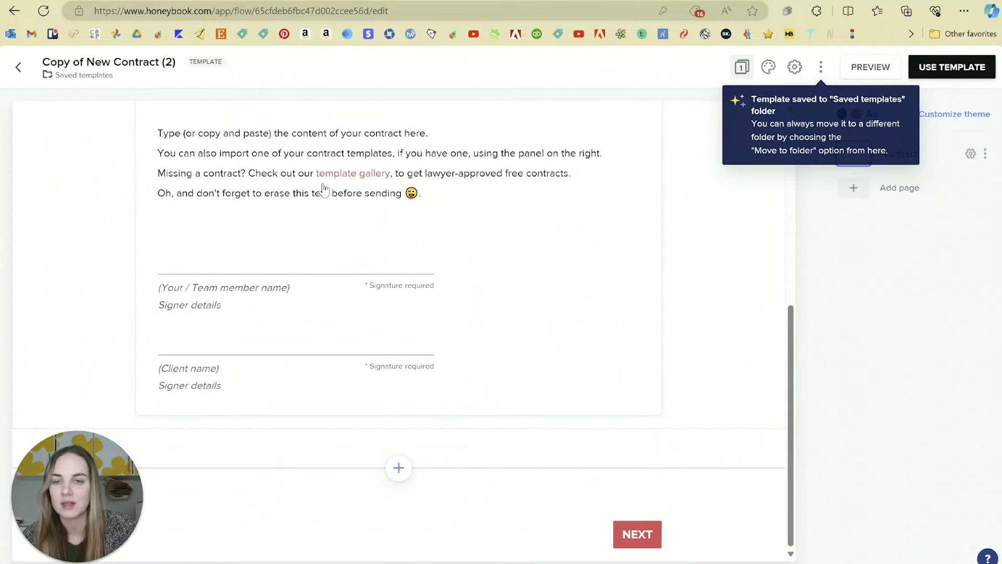
{"action": "left_click", "coordinate": [338, 174]}
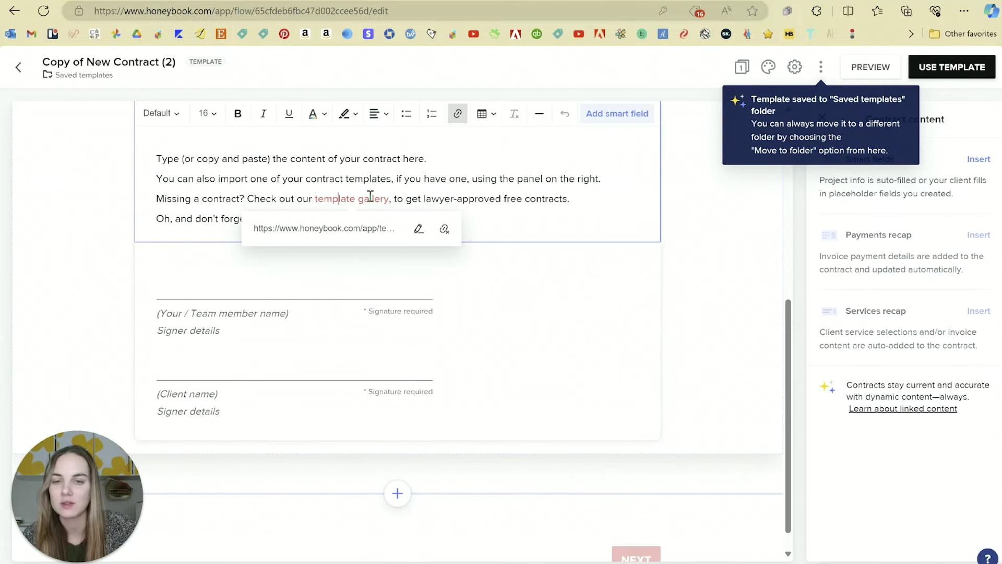
{"action": "left_click", "coordinate": [368, 230]}
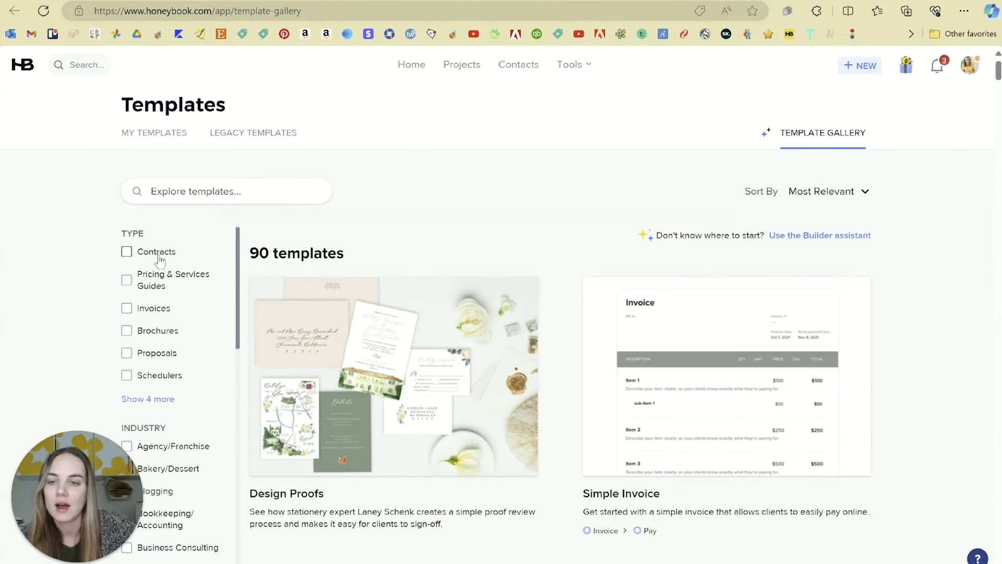
- Filter the Template Gallery to Contracts and browse the 18 contract templates
{"action": "left_click", "coordinate": [154, 252]}
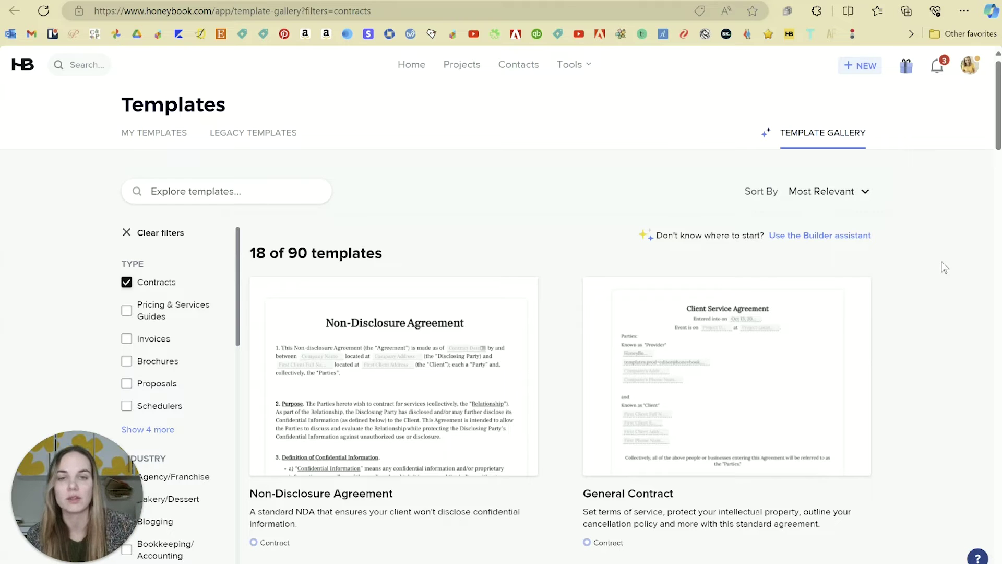
{"action": "scroll", "coordinate": [461, 255], "scroll_direction": "down", "scroll_amount": 2}
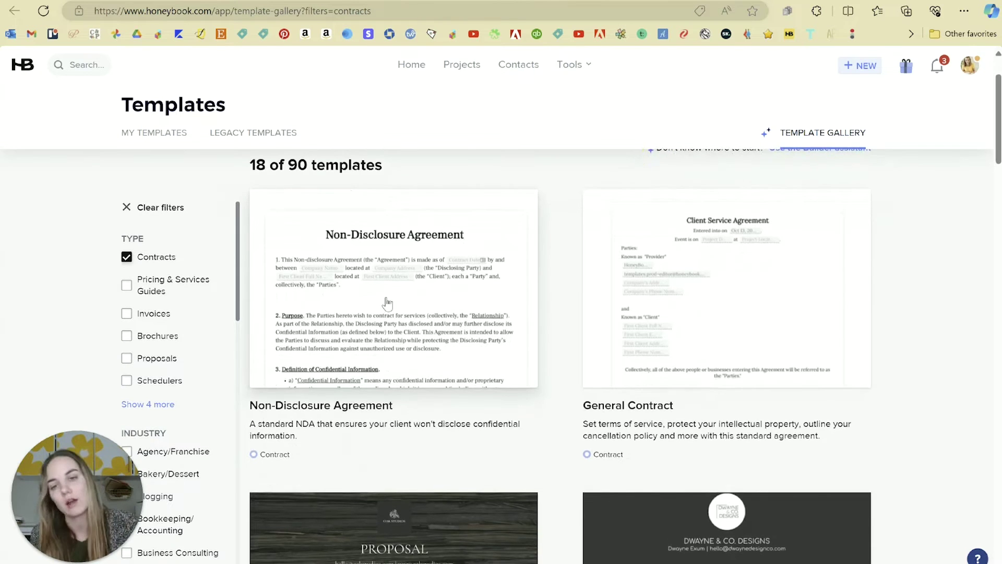
{"action": "scroll", "coordinate": [423, 291], "scroll_direction": "down", "scroll_amount": 3}
{"action": "scroll", "coordinate": [452, 273], "scroll_direction": "down", "scroll_amount": 5}
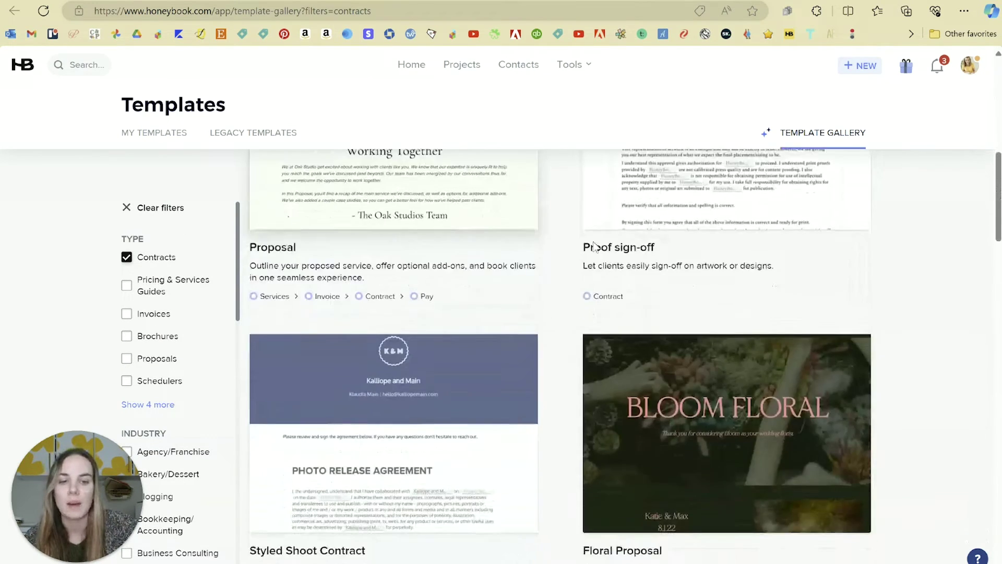
{"action": "scroll", "coordinate": [825, 371], "scroll_direction": "up", "scroll_amount": 10}
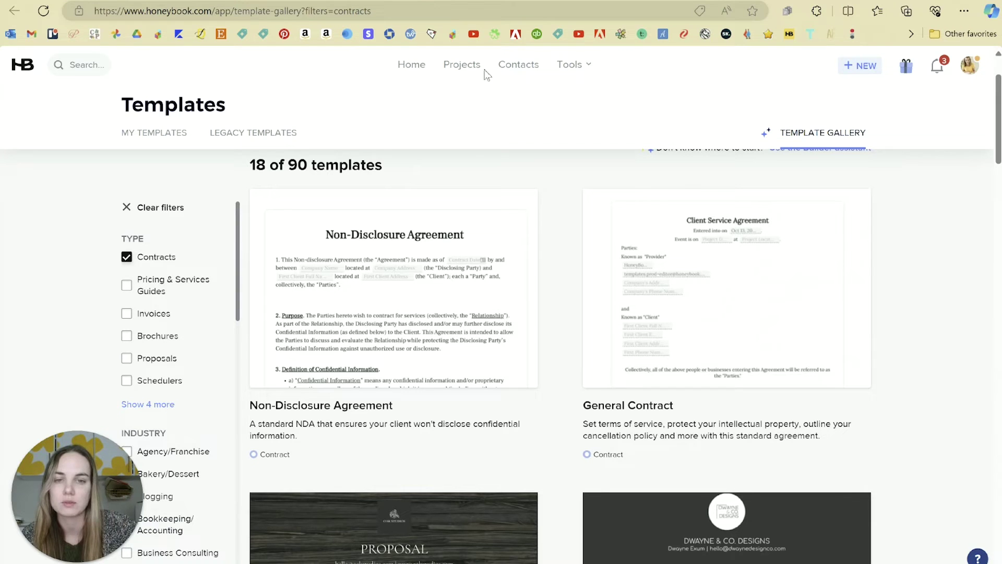
{"action": "scroll", "coordinate": [916, 344], "scroll_direction": "down", "scroll_amount": 4}
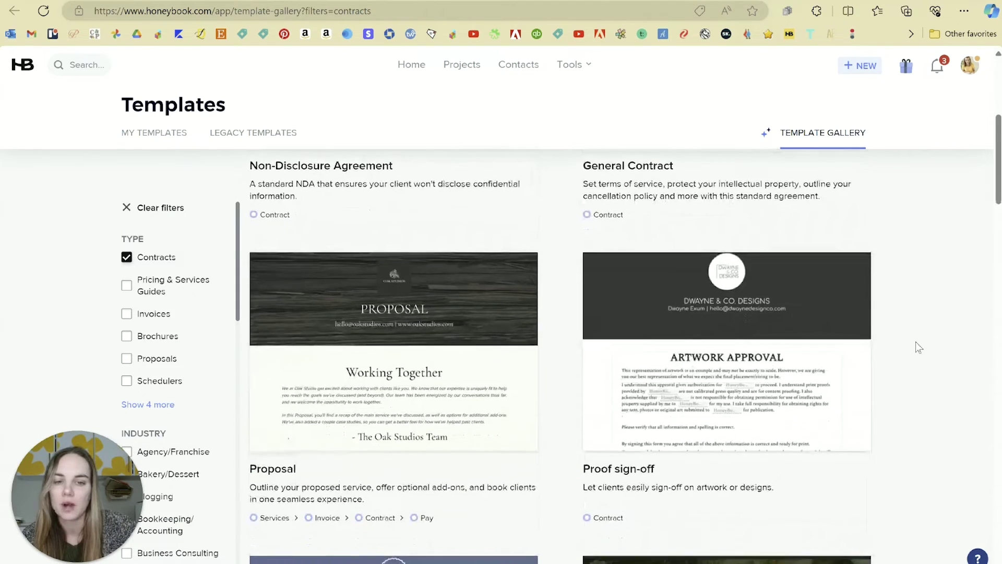
{"action": "scroll", "coordinate": [916, 344], "scroll_direction": "down", "scroll_amount": 8}
{"action": "scroll", "coordinate": [918, 348], "scroll_direction": "down", "scroll_amount": 4}
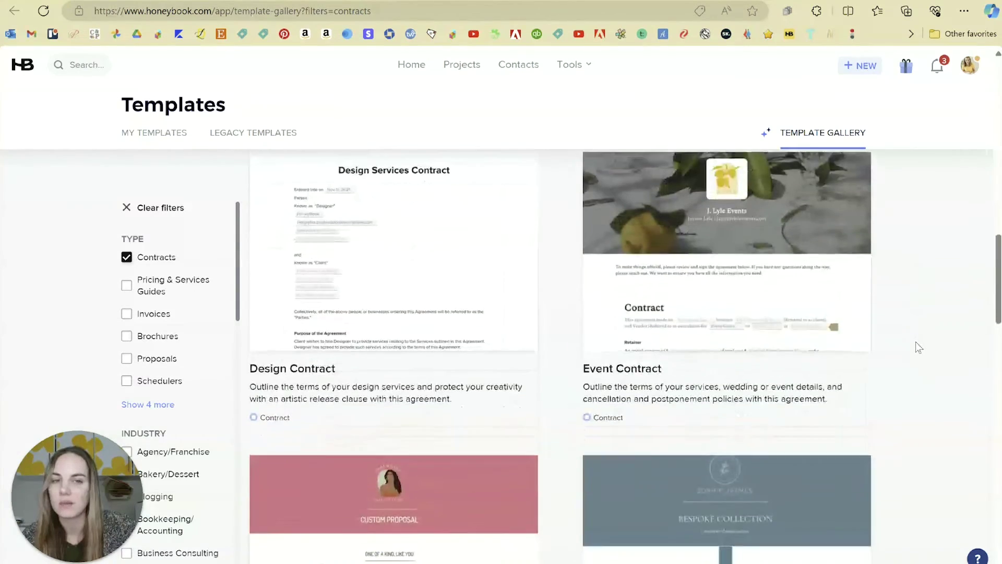
{"action": "scroll", "coordinate": [919, 347], "scroll_direction": "down", "scroll_amount": 9}
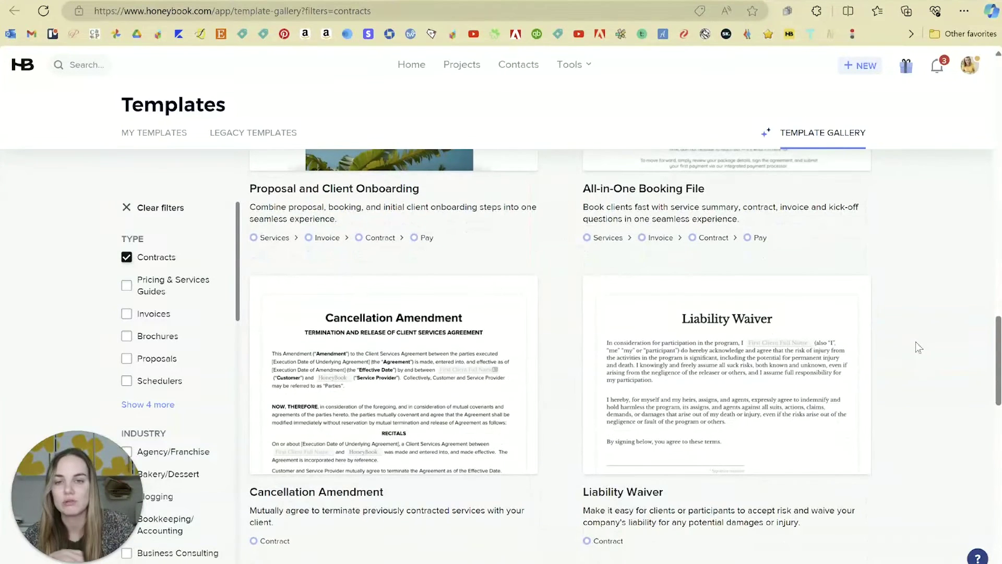
{"action": "scroll", "coordinate": [933, 324], "scroll_direction": "down", "scroll_amount": 2}
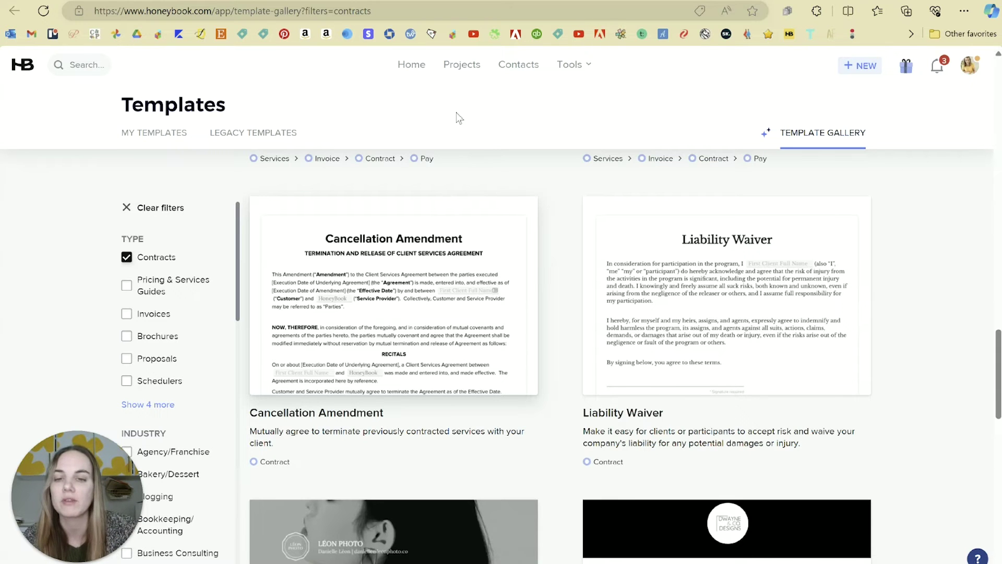
{"action": "scroll", "coordinate": [491, 288], "scroll_direction": "down", "scroll_amount": 4}
{"action": "scroll", "coordinate": [491, 289], "scroll_direction": "up", "scroll_amount": 7}
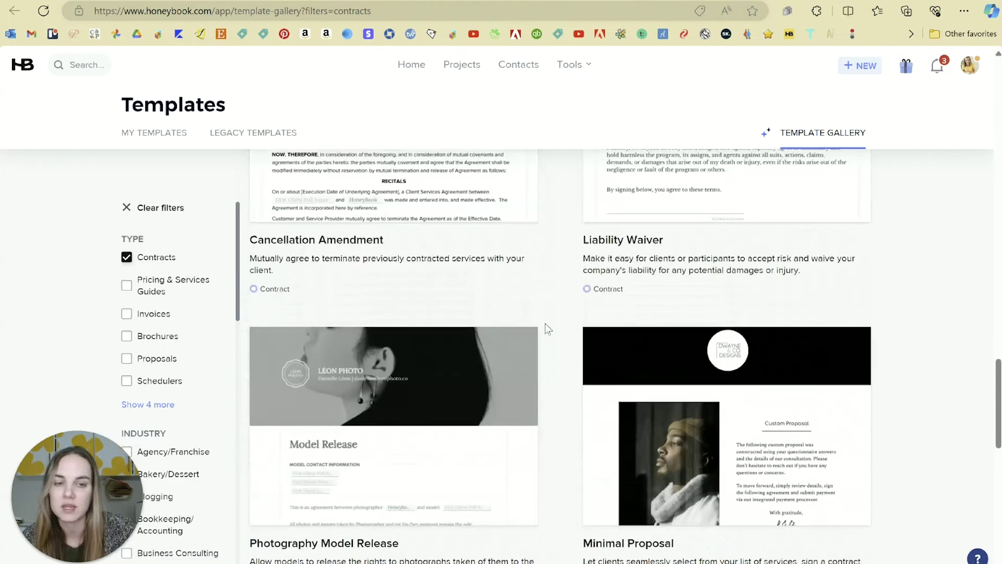
{"action": "scroll", "coordinate": [487, 233], "scroll_direction": "down", "scroll_amount": 3}
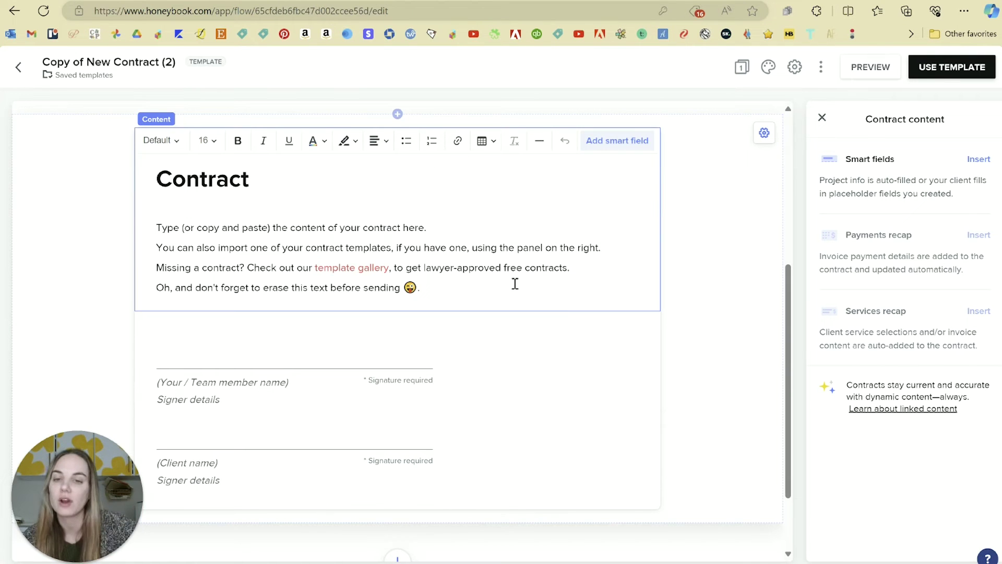
- Open the contract text block for editing with the cursor after the first sentence
{"action": "left_click_drag", "start_coordinate": [497, 297], "coordinate": [153, 235]}
{"action": "left_click", "coordinate": [196, 232]}
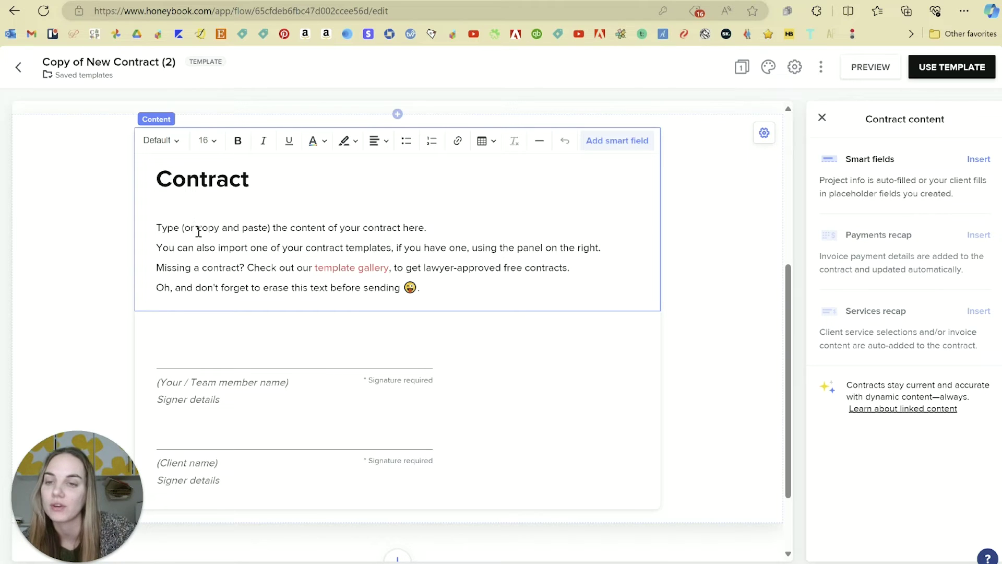
{"action": "scroll", "coordinate": [256, 226], "scroll_direction": "down", "scroll_amount": 1}
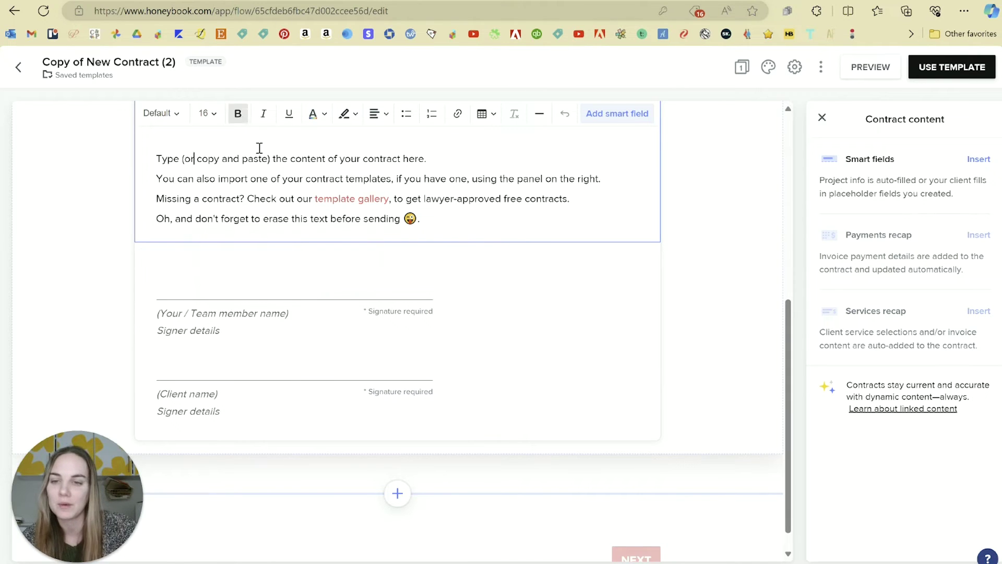
{"action": "left_click", "coordinate": [233, 284]}
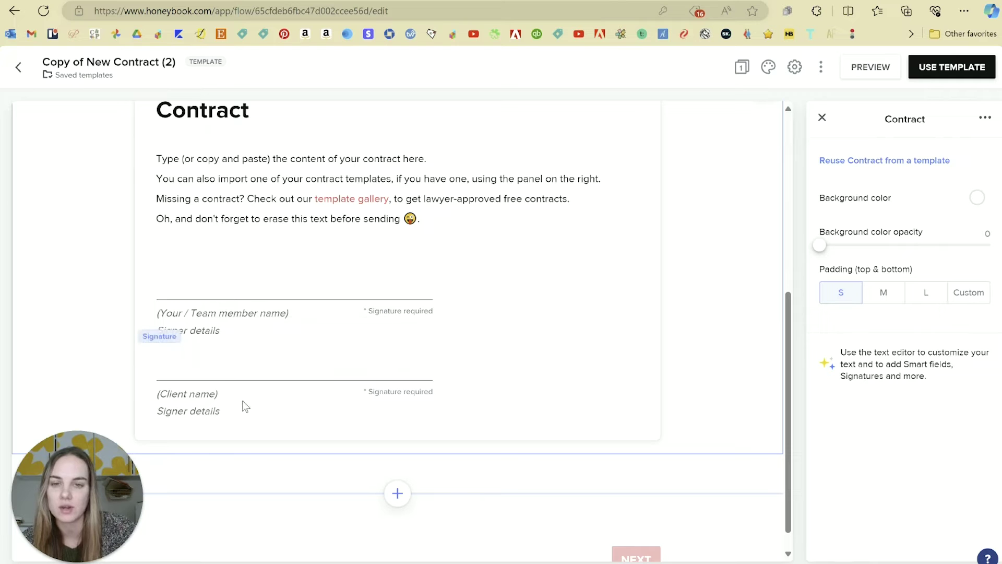
{"action": "left_click", "coordinate": [313, 272]}
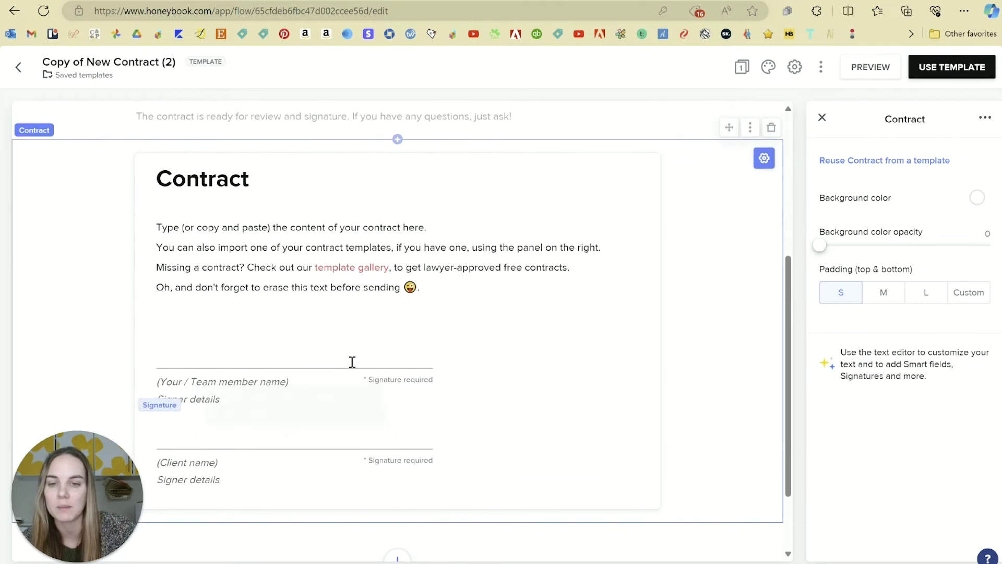
{"action": "left_click", "coordinate": [364, 273]}
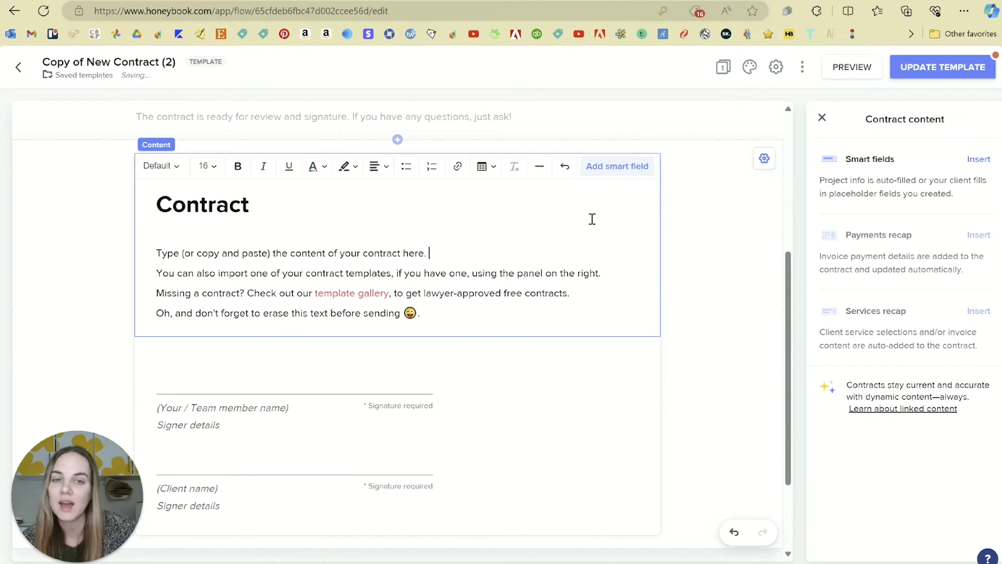
- Insert a smart field linked to Client > First Client Initials after the first sentence
{"action": "left_click", "coordinate": [609, 166]}
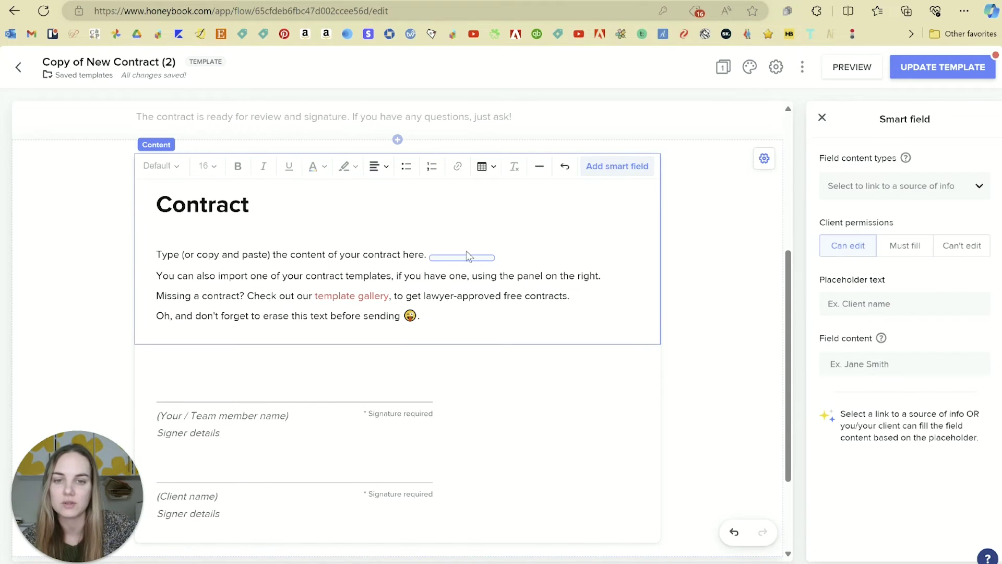
{"action": "left_click", "coordinate": [866, 193]}
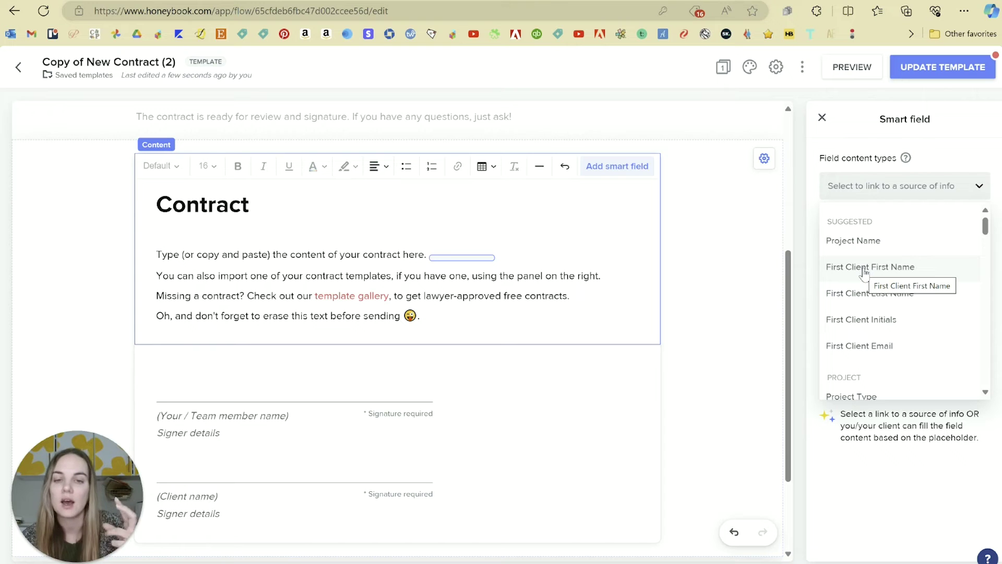
{"action": "scroll", "coordinate": [877, 277], "scroll_direction": "down", "scroll_amount": 3}
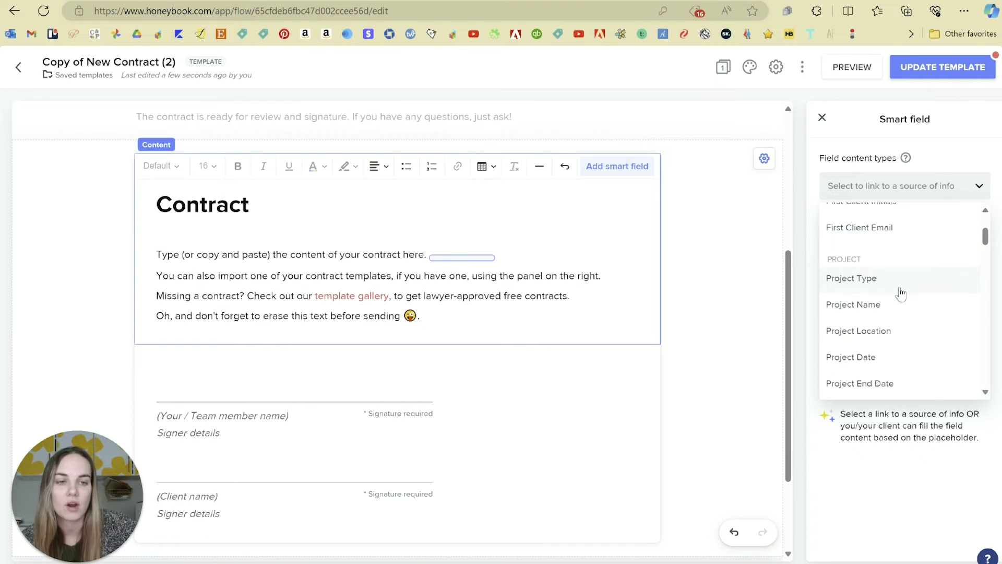
{"action": "scroll", "coordinate": [770, 280], "scroll_direction": "down", "scroll_amount": 1}
{"action": "scroll", "coordinate": [932, 312], "scroll_direction": "down", "scroll_amount": 5}
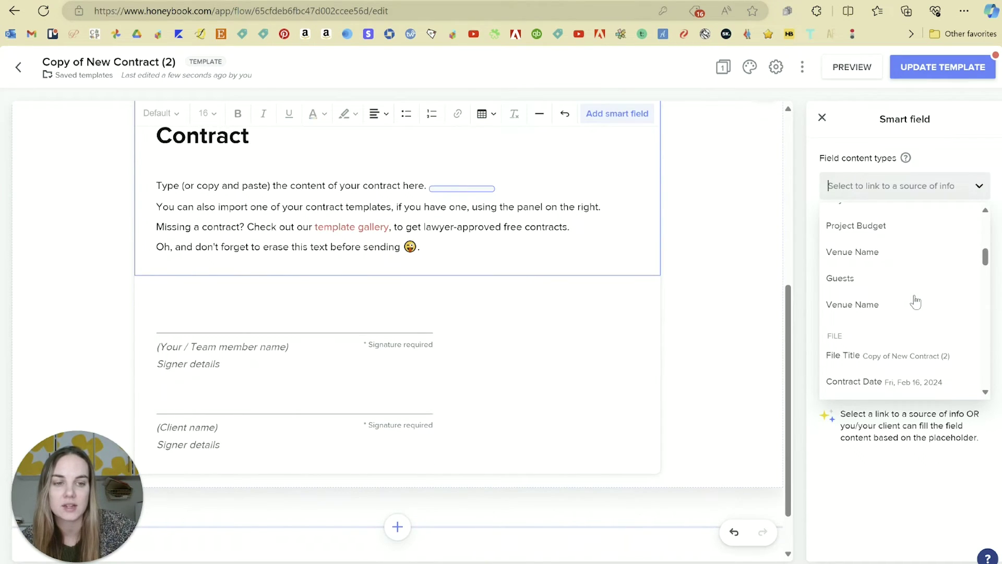
{"action": "scroll", "coordinate": [923, 305], "scroll_direction": "down", "scroll_amount": 3}
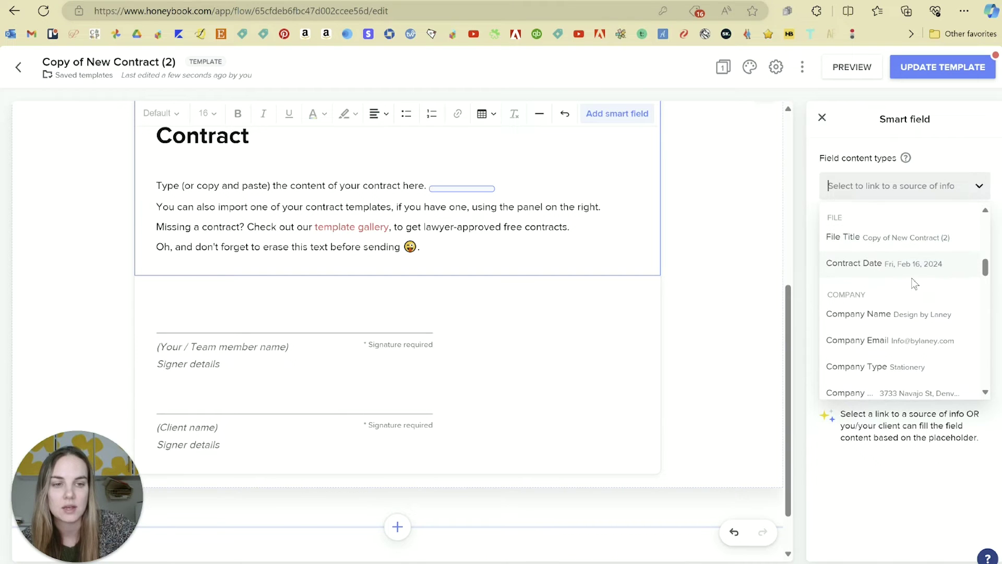
{"action": "scroll", "coordinate": [888, 281], "scroll_direction": "down", "scroll_amount": 3}
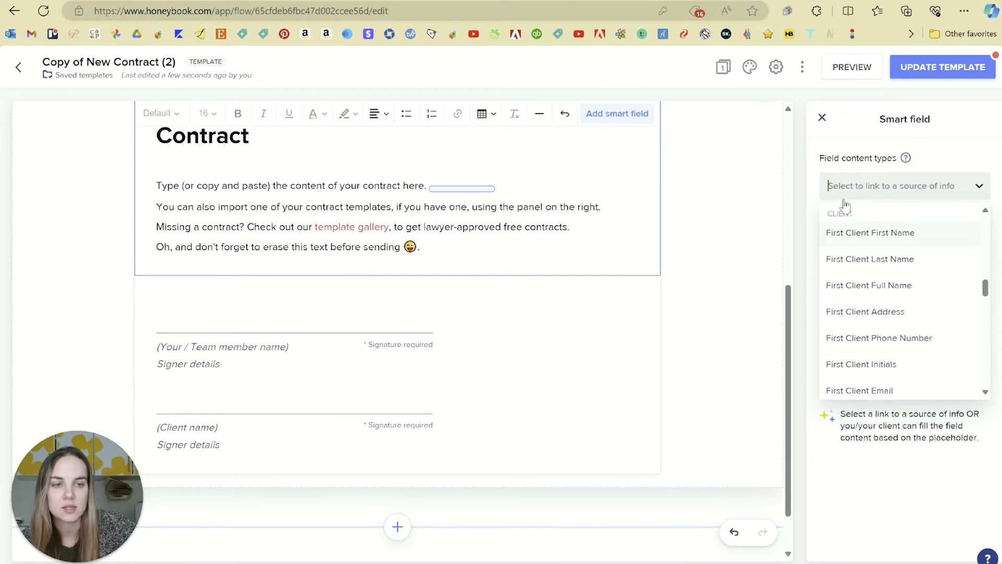
{"action": "left_click", "coordinate": [873, 368]}
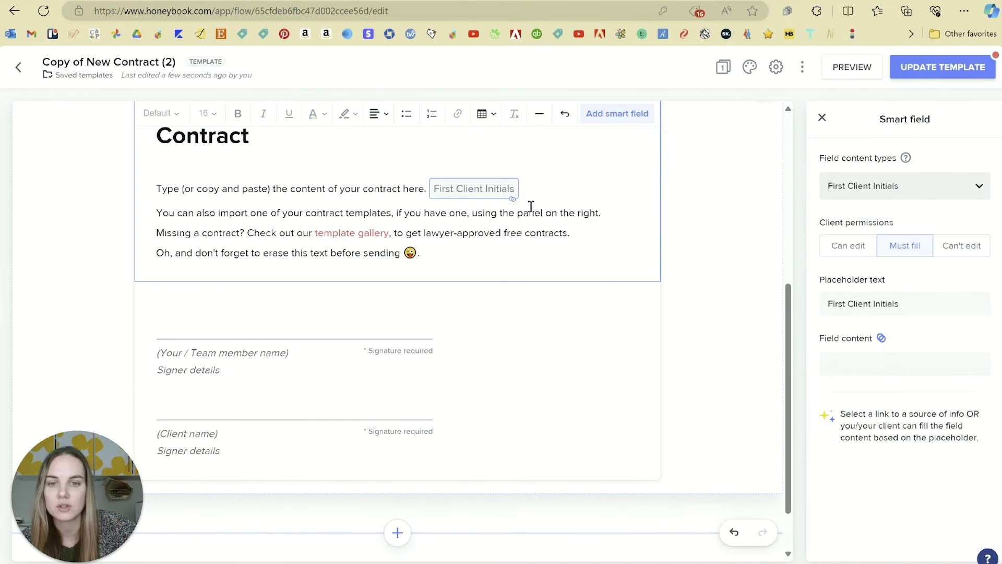
- Preview the contract as the client will see it
{"action": "left_click", "coordinate": [537, 184]}
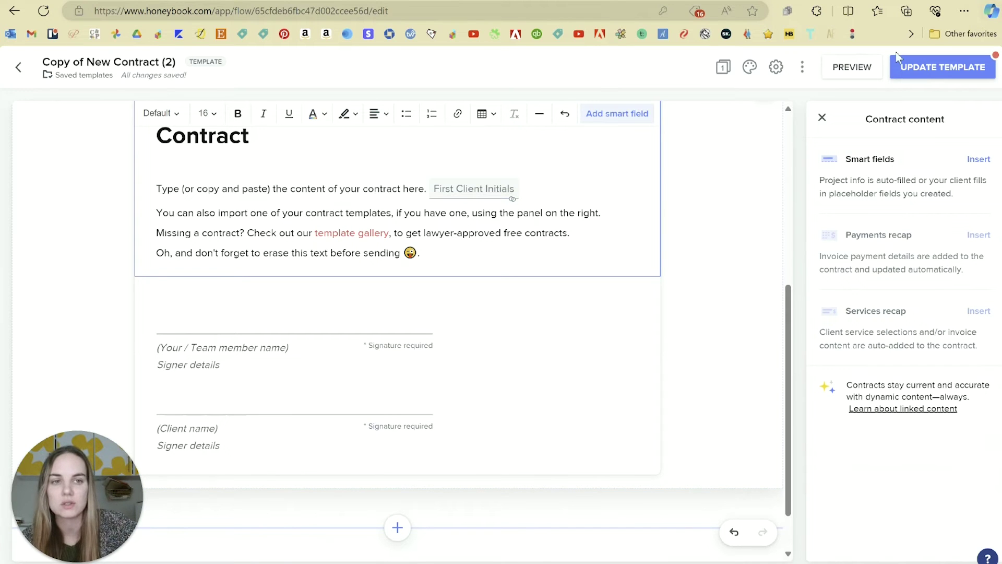
{"action": "left_click", "coordinate": [852, 67]}
{"action": "scroll", "coordinate": [584, 346], "scroll_direction": "down", "scroll_amount": 1}
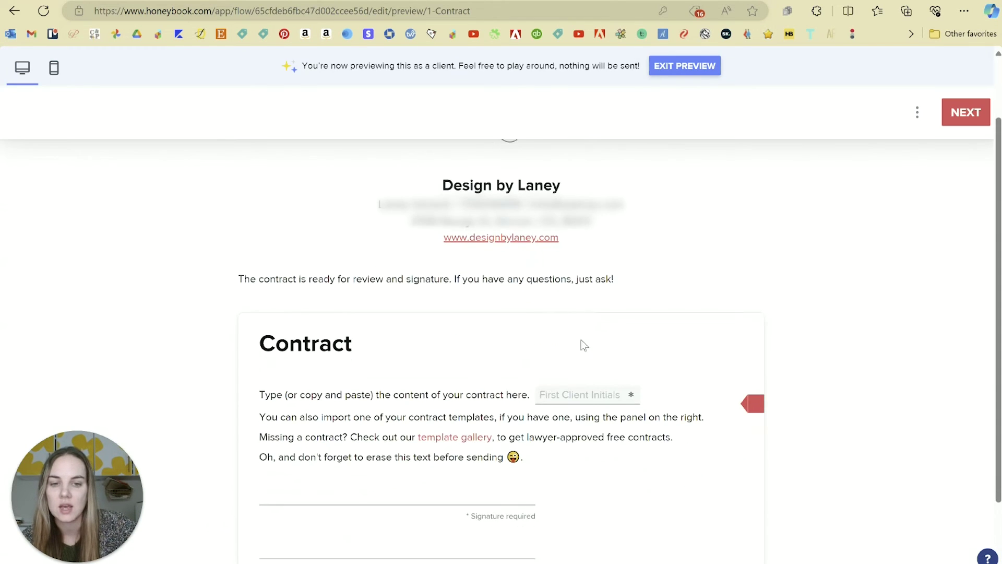
- Test the First Client Initials field in the client preview, then exit the preview
{"action": "left_click", "coordinate": [565, 392]}
{"action": "scroll", "coordinate": [600, 339], "scroll_direction": "down", "scroll_amount": 1}
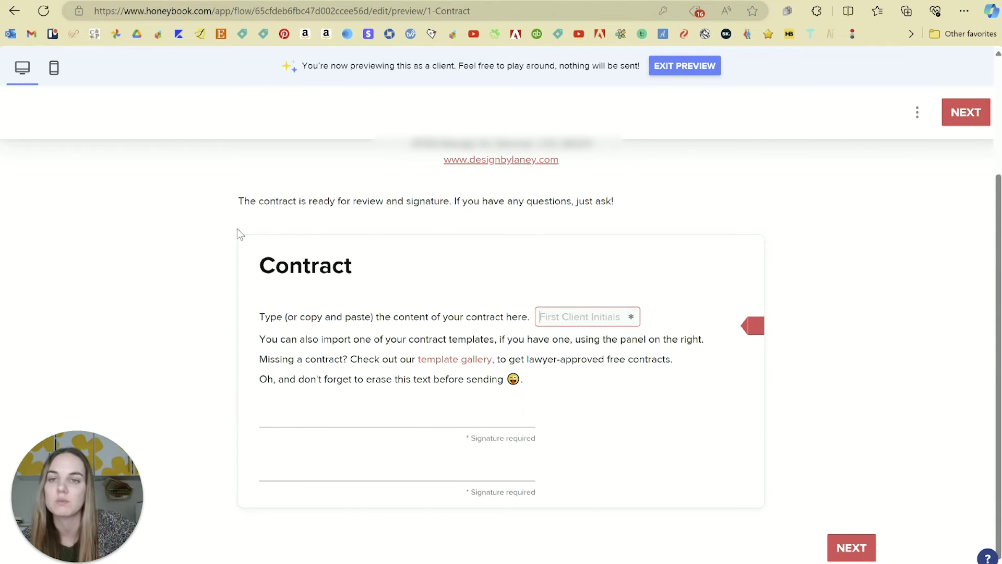
{"action": "scroll", "coordinate": [381, 318], "scroll_direction": "up", "scroll_amount": 2}
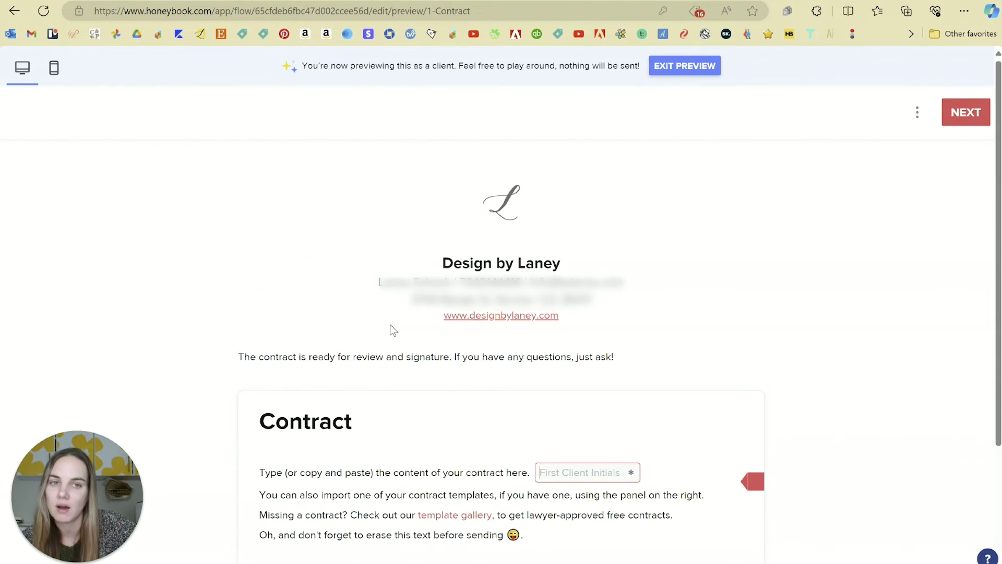
{"action": "left_click", "coordinate": [698, 67]}
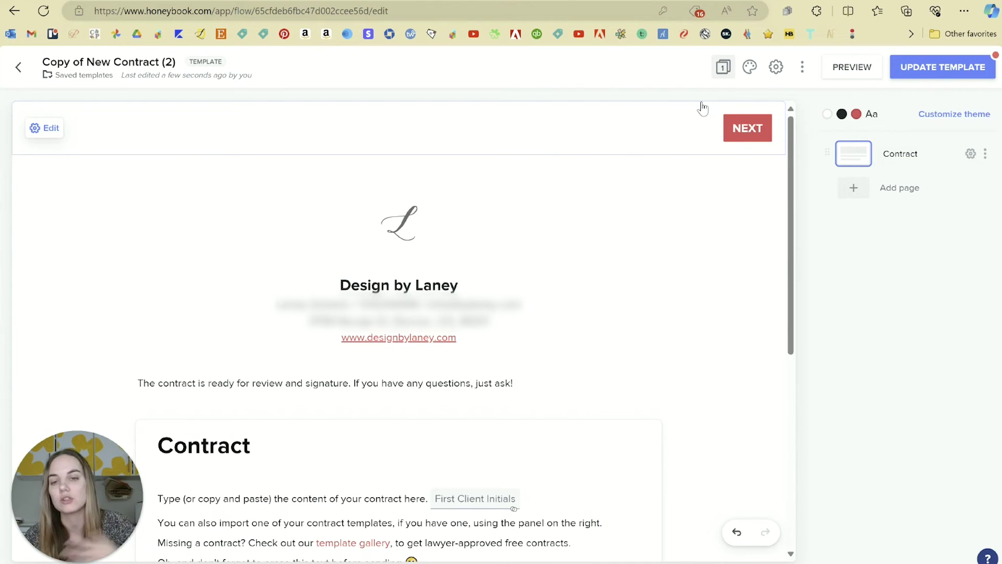
- Leave the editor and confirm Update Template to save the smart field to Copy of New Contract (2)
{"action": "scroll", "coordinate": [656, 313], "scroll_direction": "down", "scroll_amount": 4}
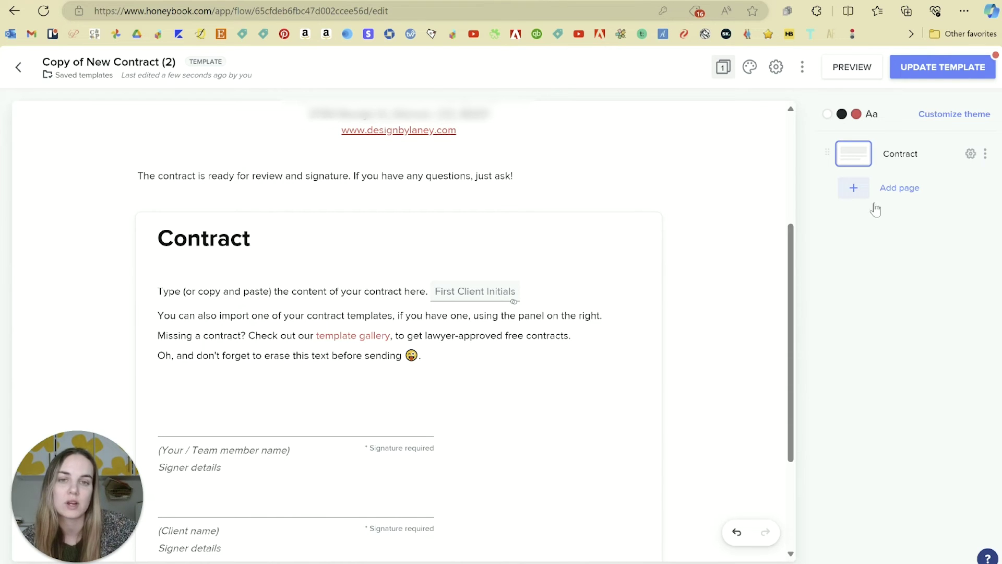
{"action": "scroll", "coordinate": [612, 365], "scroll_direction": "down", "scroll_amount": 1}
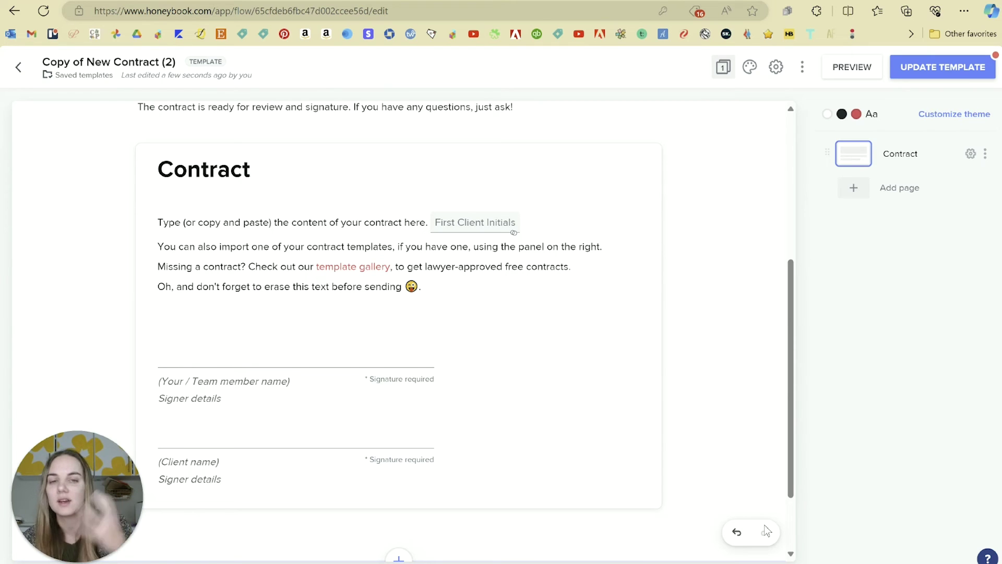
{"action": "left_click", "coordinate": [18, 67]}
{"action": "left_click", "coordinate": [533, 352]}
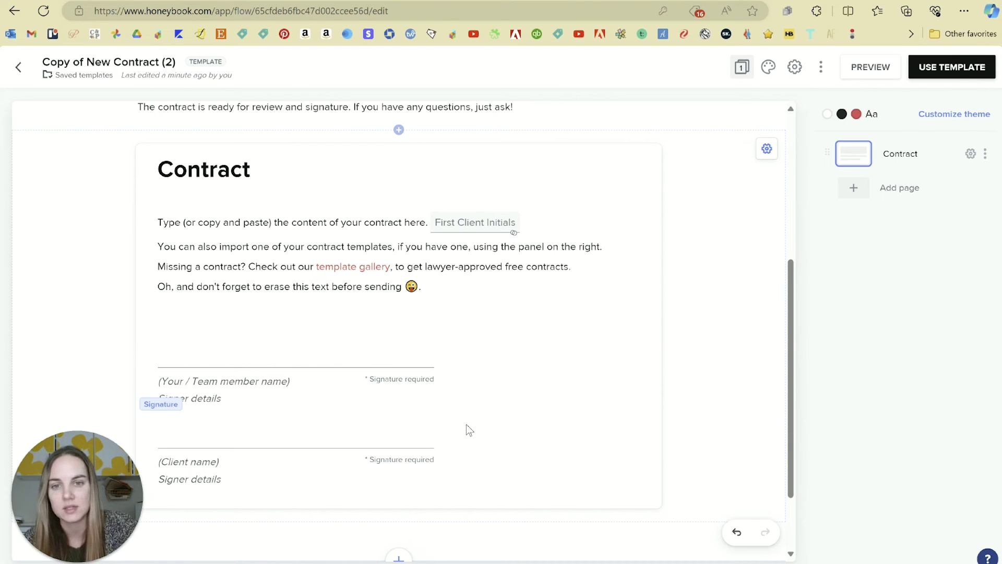
- Go back to My Templates and scroll to the list showing Copy of New Contract (2)
{"action": "left_click", "coordinate": [19, 67]}
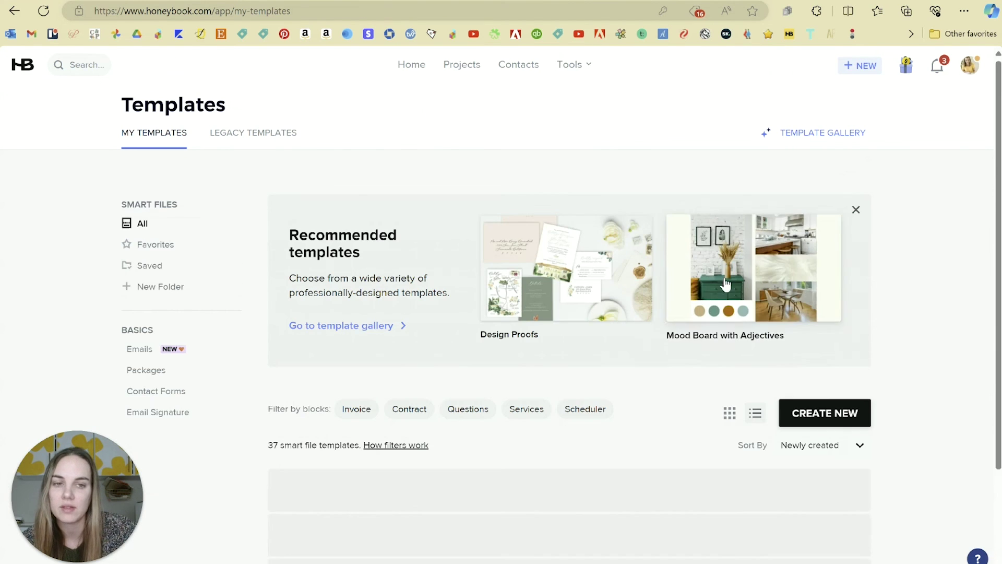
{"action": "scroll", "coordinate": [402, 212], "scroll_direction": "down", "scroll_amount": 3}
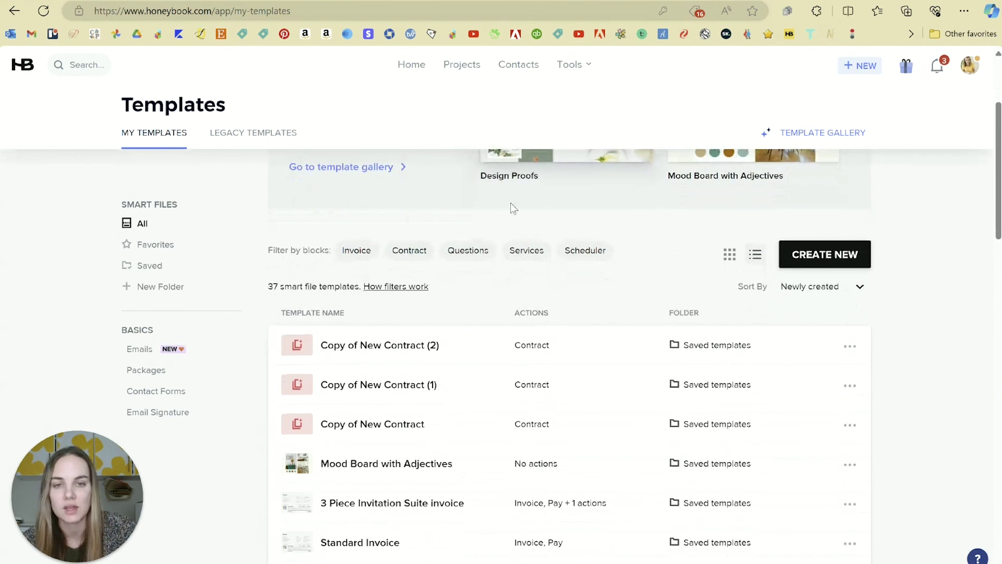